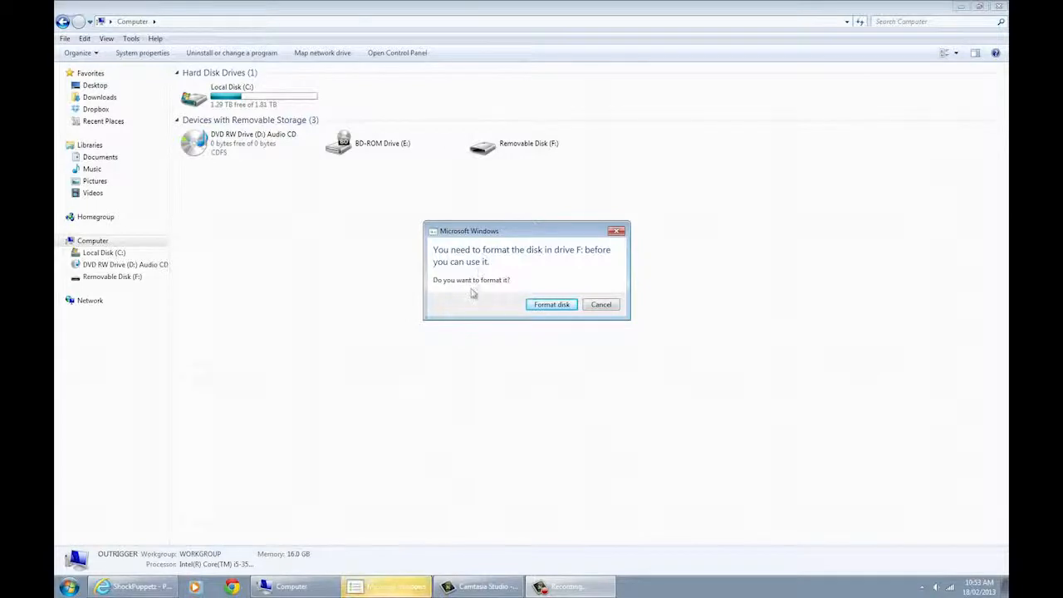
Step: Dismiss the format prompt, reopen Removable Disk (F:) and bring up its format settings in the middle of the screen
click(601, 305)
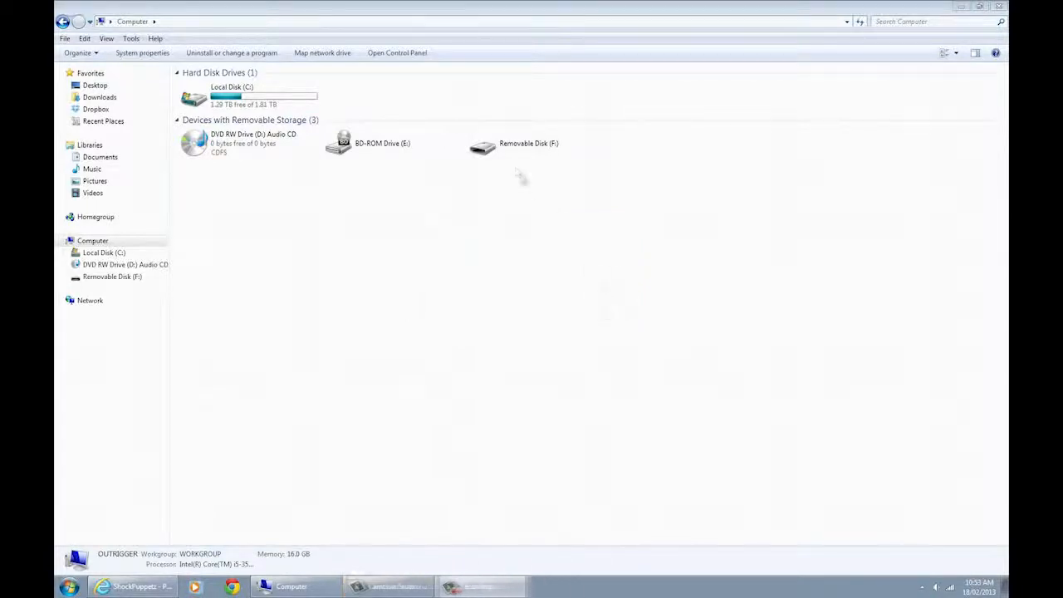
double_click(510, 145)
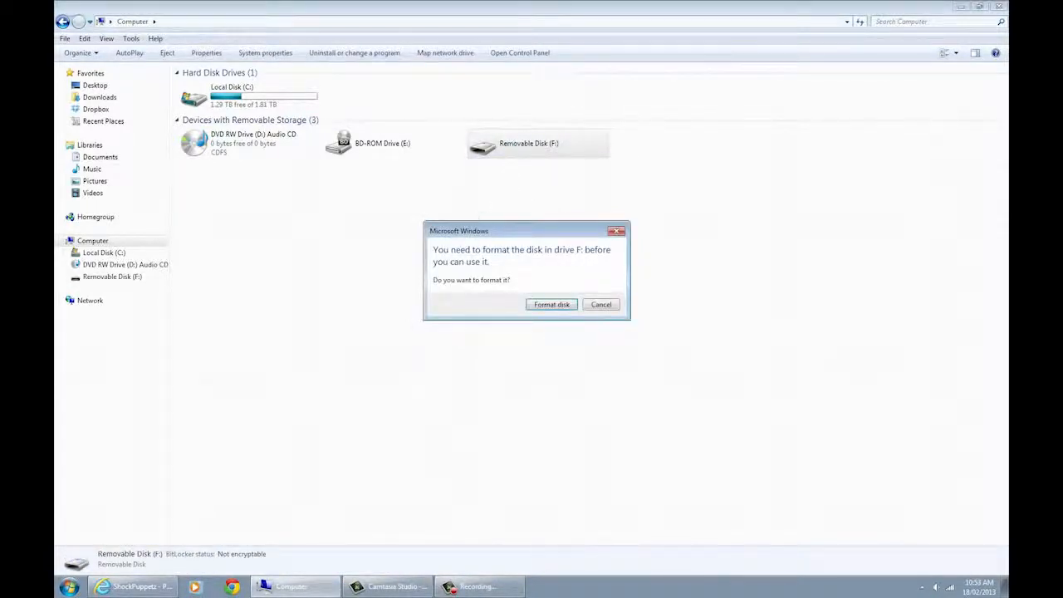
click(552, 304)
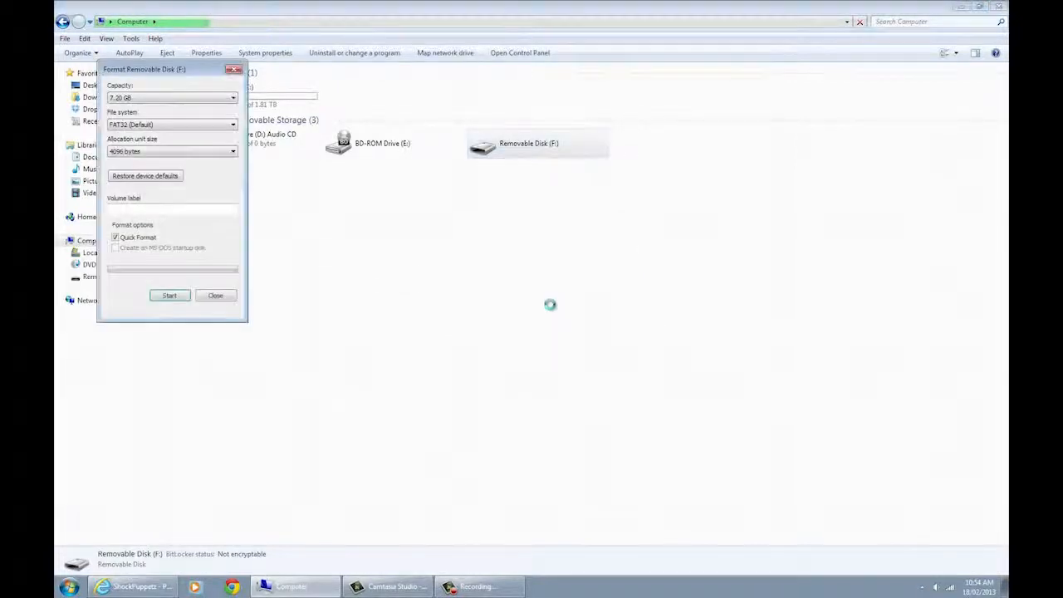
drag(166, 74, 525, 178)
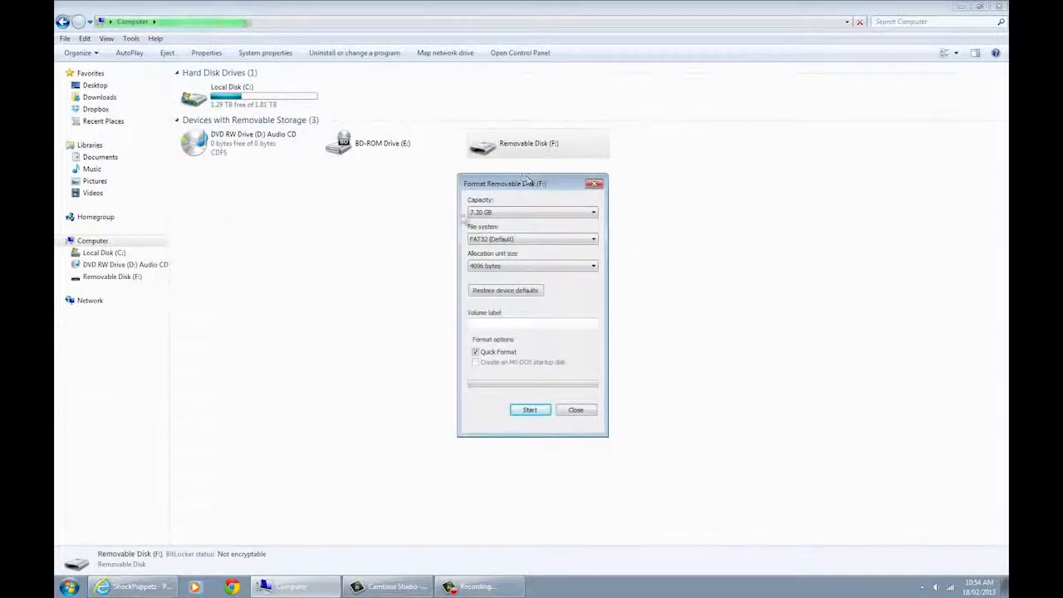
Step: Keep the 7.20 GB capacity, dismiss the color scheme notification, and choose FAT32 (Default) as the file system
click(506, 217)
click(507, 218)
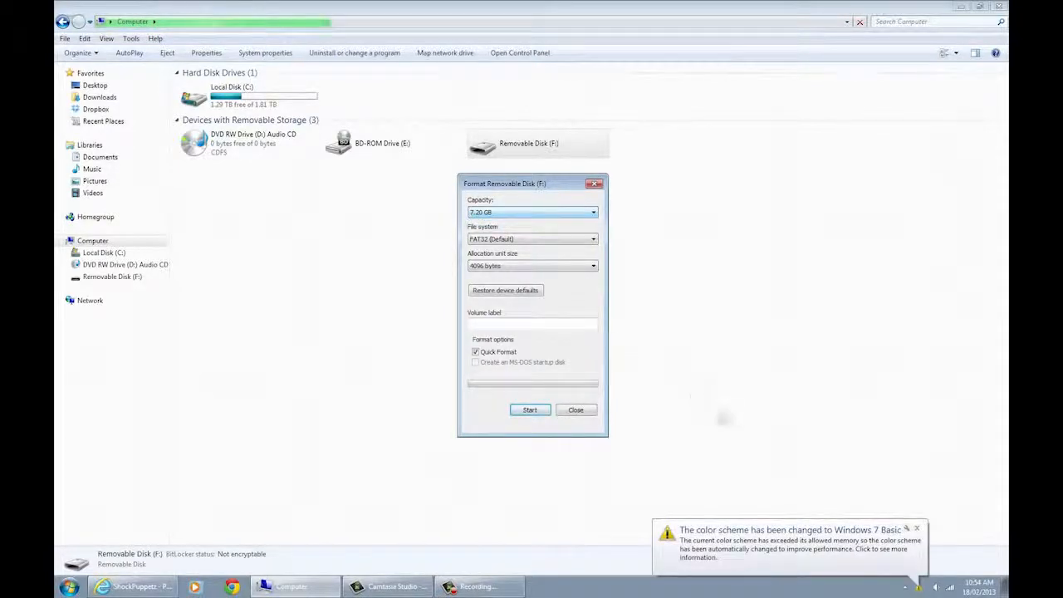
click(916, 529)
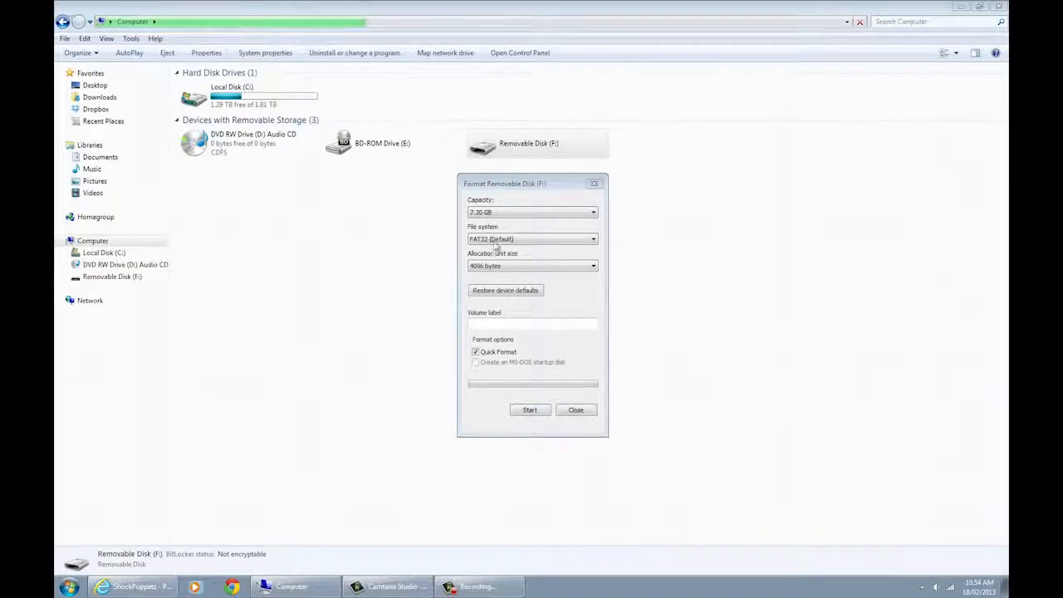
click(523, 240)
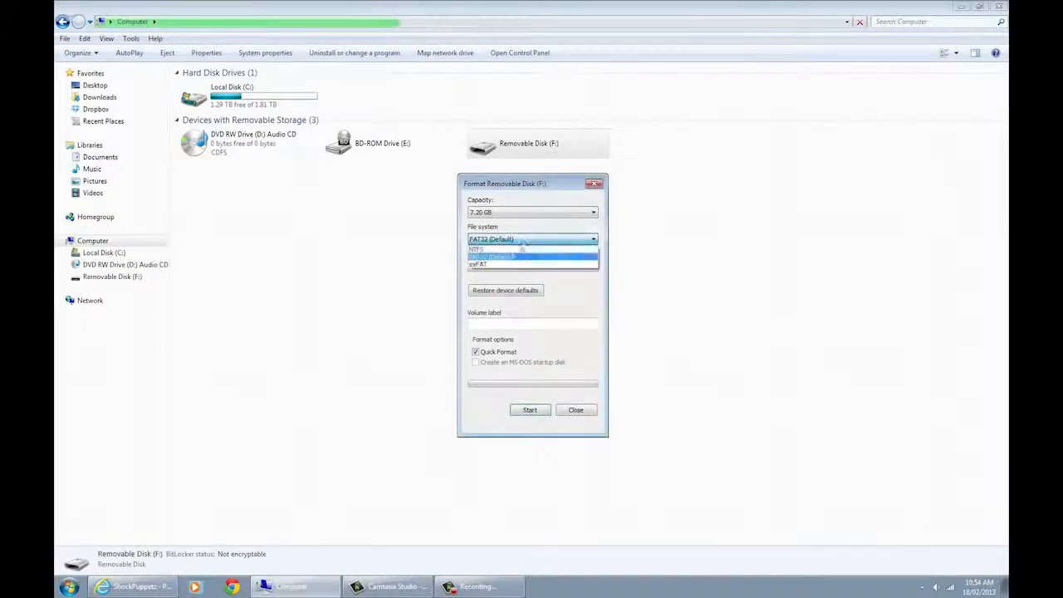
click(502, 259)
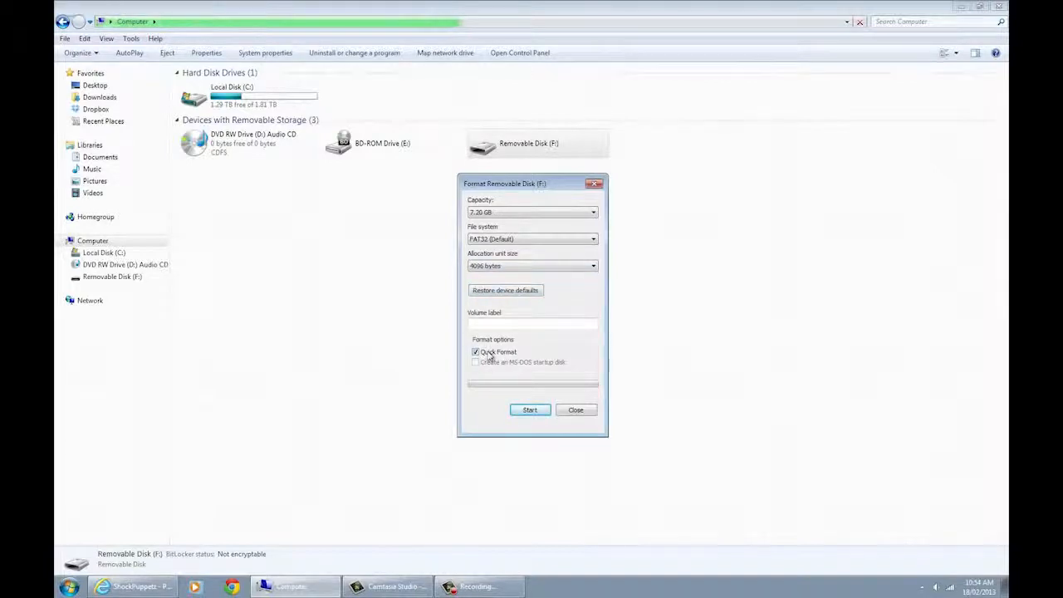
Step: Quick-format Removable Disk (F:), accept the data-erasure warning and close the format dialog once it finishes
click(532, 415)
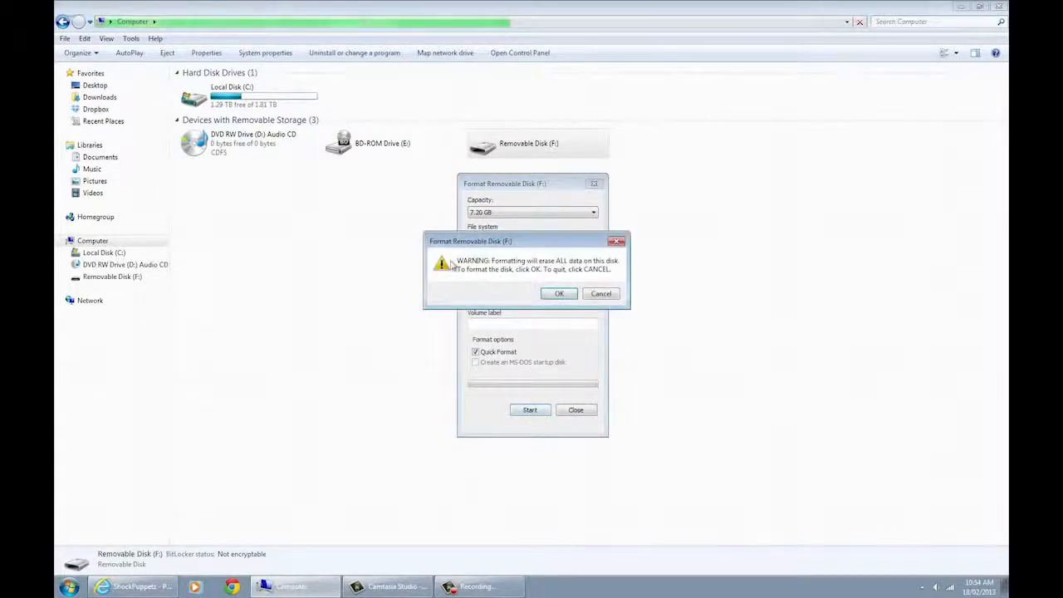
click(558, 294)
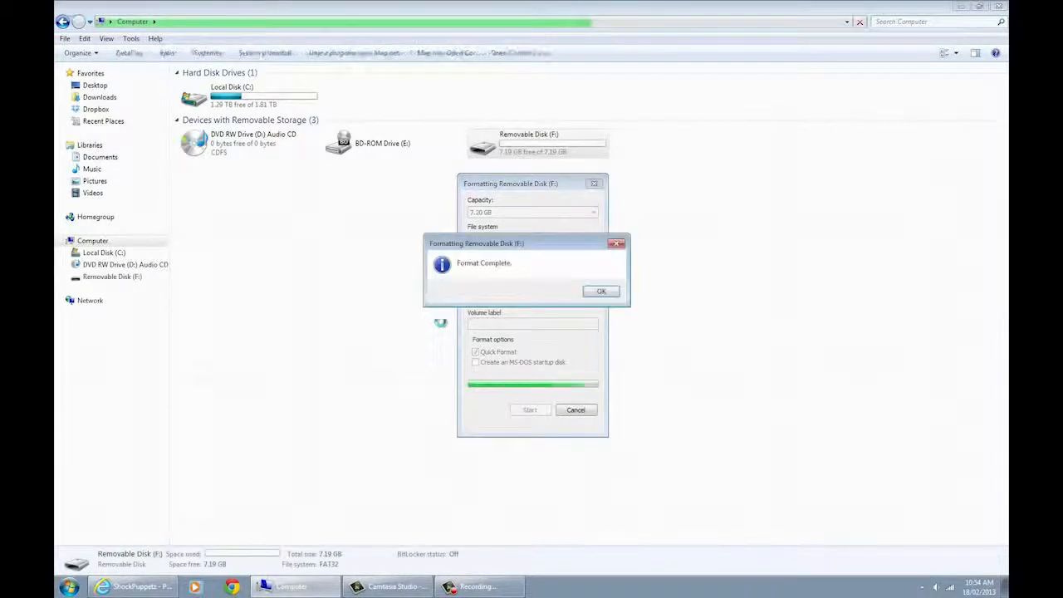
click(601, 292)
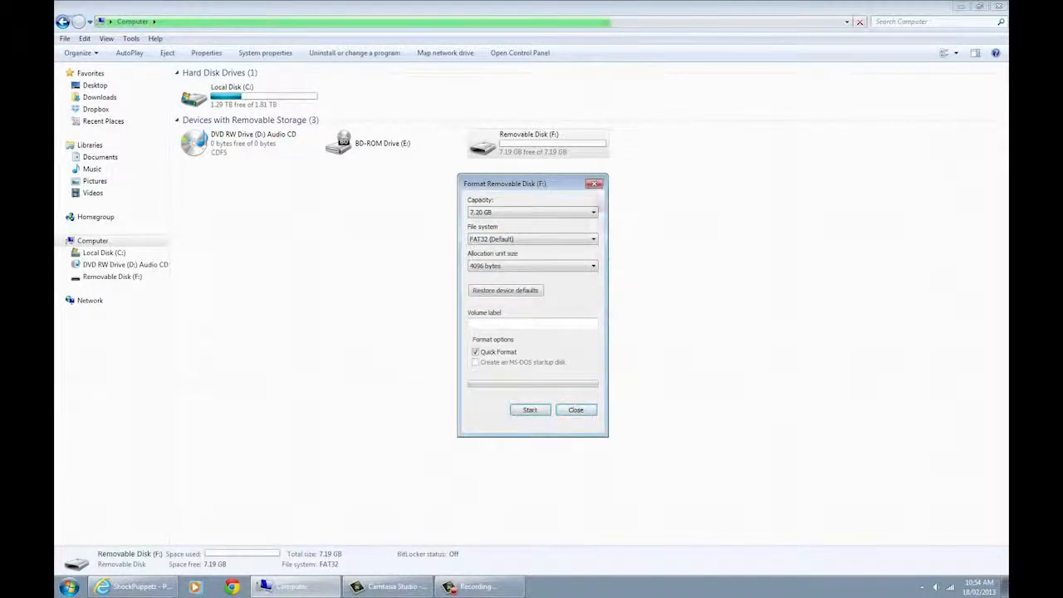
click(596, 184)
Step: Open Removable Disk (F:) to check its contents and return to the Computer overview
key(Return)
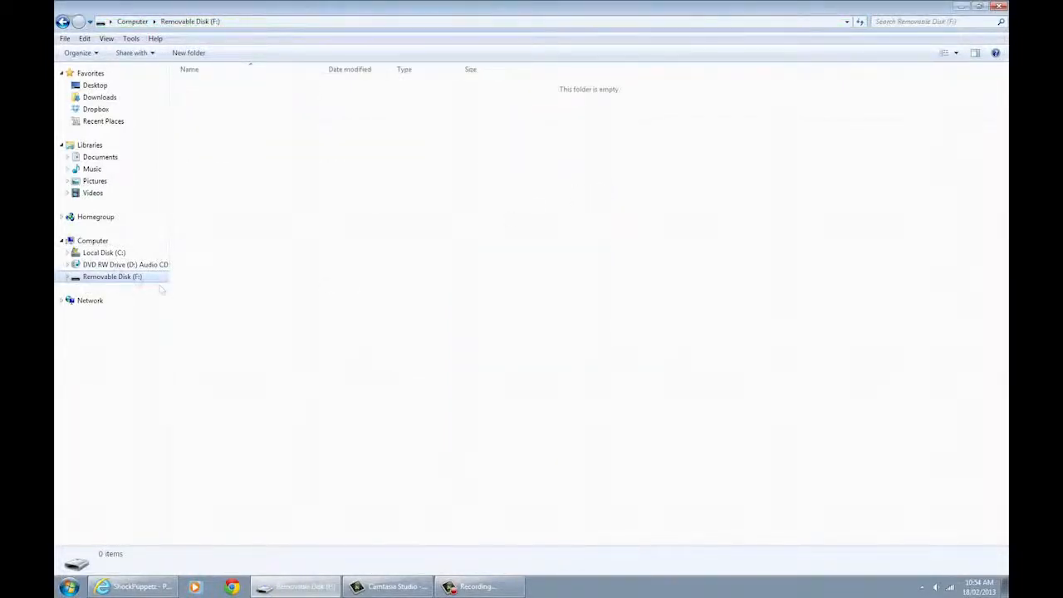
click(92, 241)
double_click(506, 151)
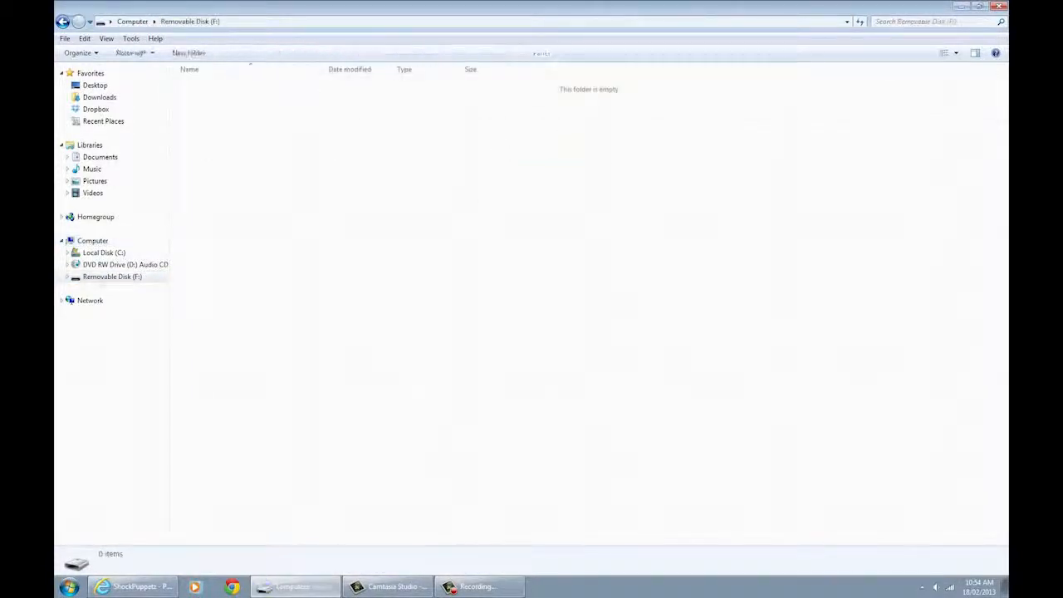
click(88, 243)
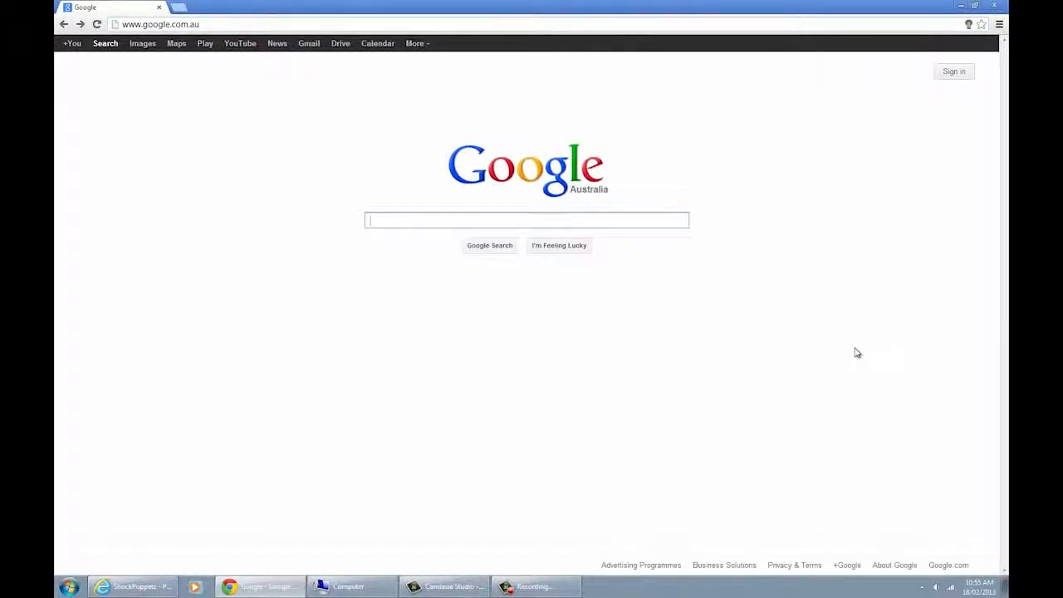
Step: In Google Chrome, search Google for "hp usb format" and open the Softpedia result for HP USB Disk Storage Format Tool 2.2.3
text(hp)
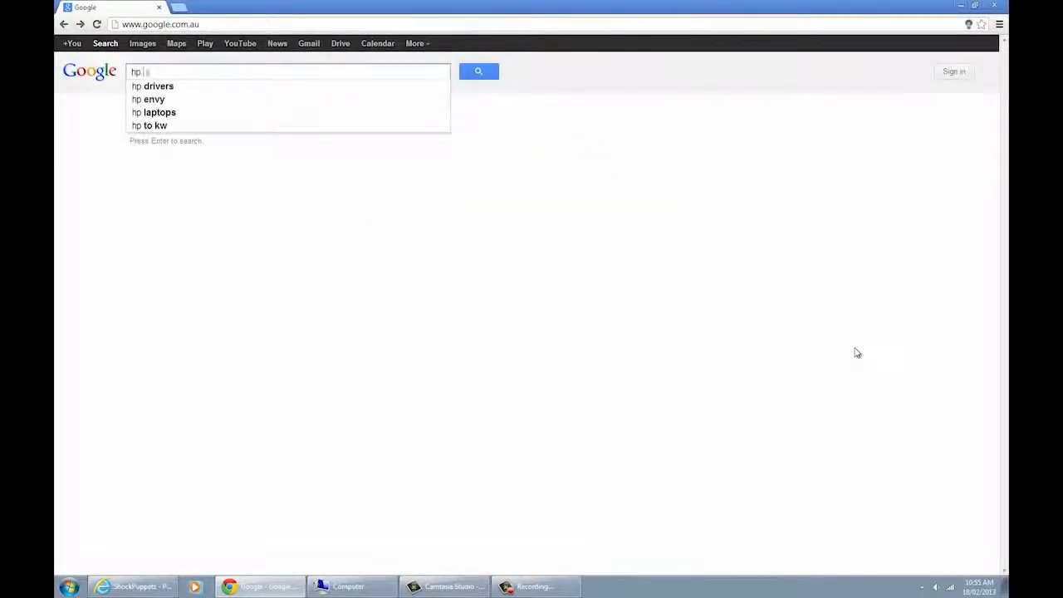
text( usb format)
key(Return)
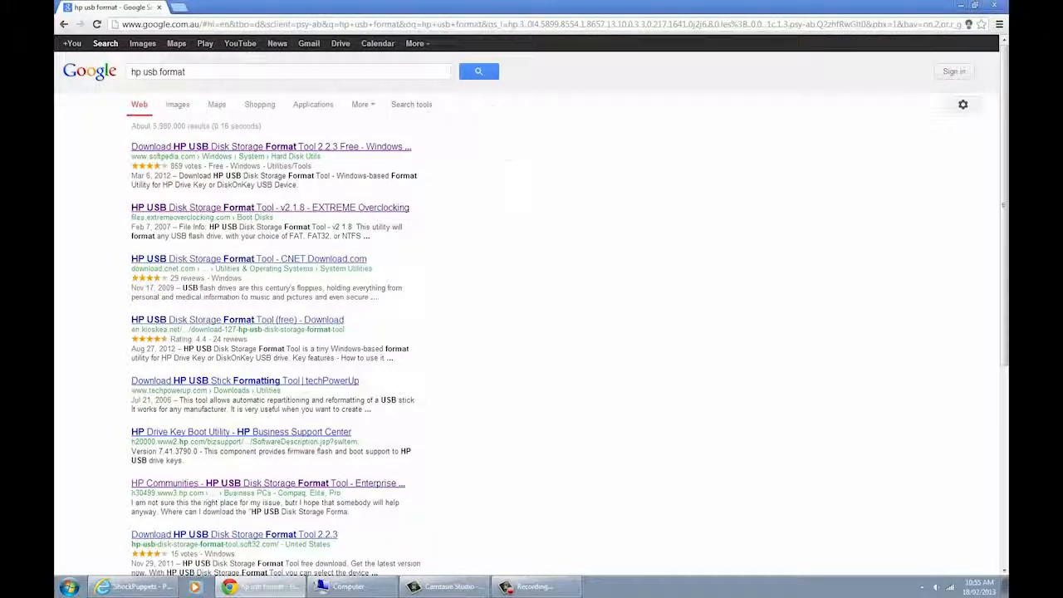
click(230, 147)
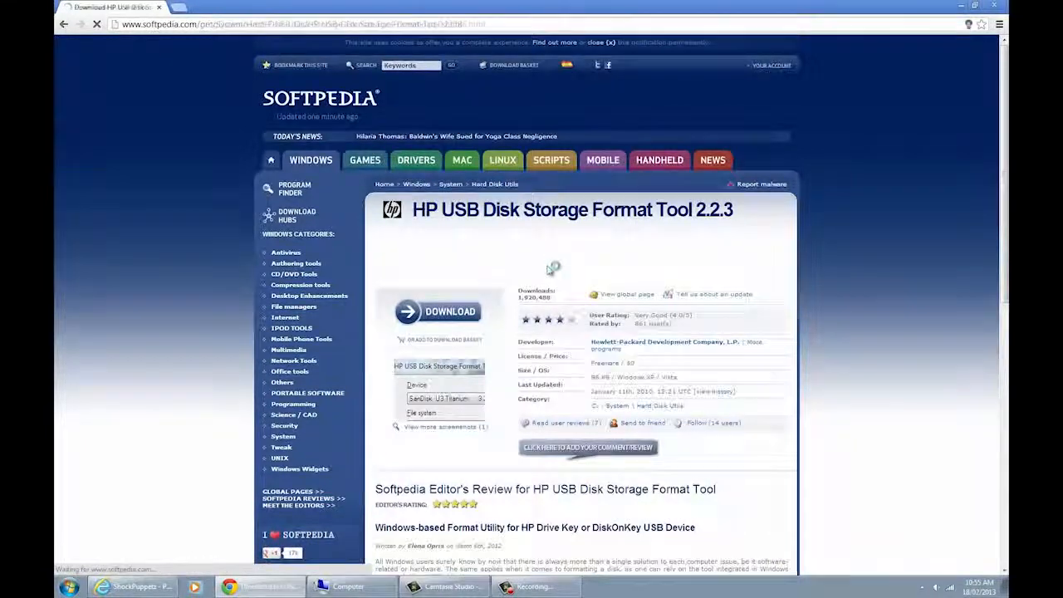
Step: Download the HP USB Disk Storage Format Tool from Softpedia and run it, accepting the security warning
click(639, 337)
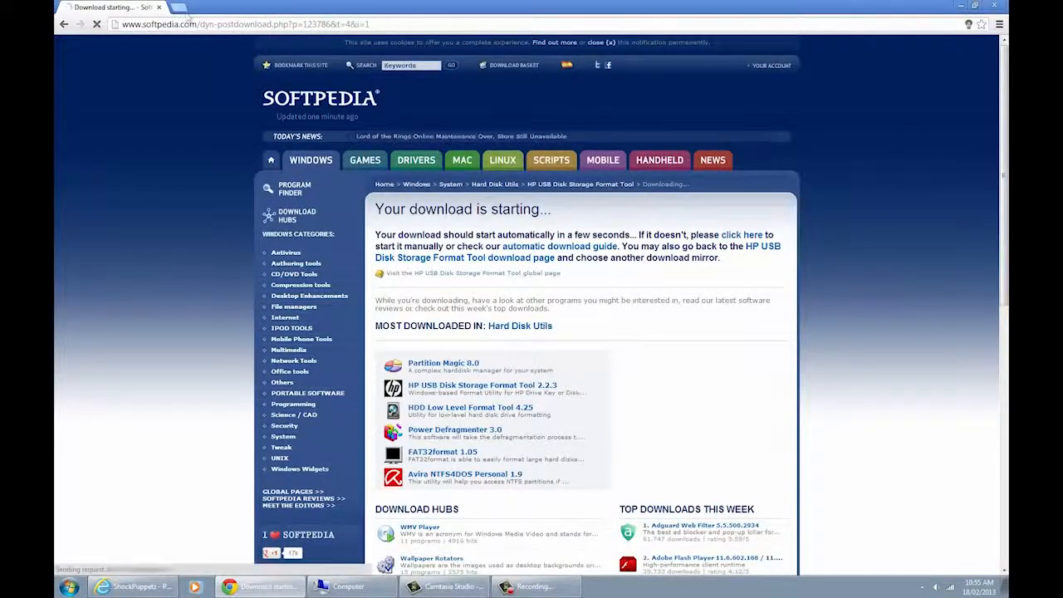
click(116, 565)
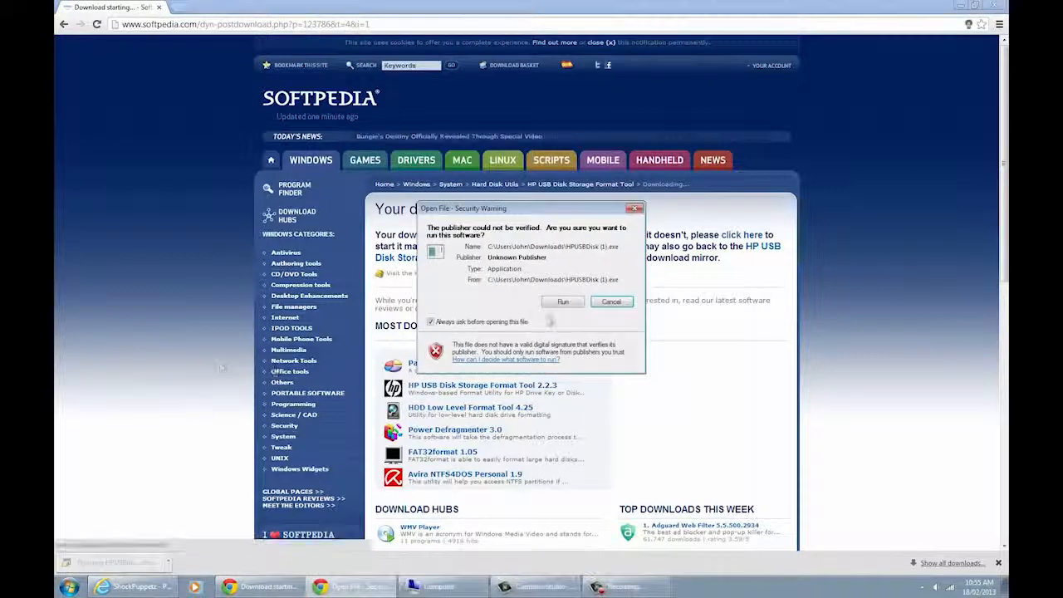
click(563, 301)
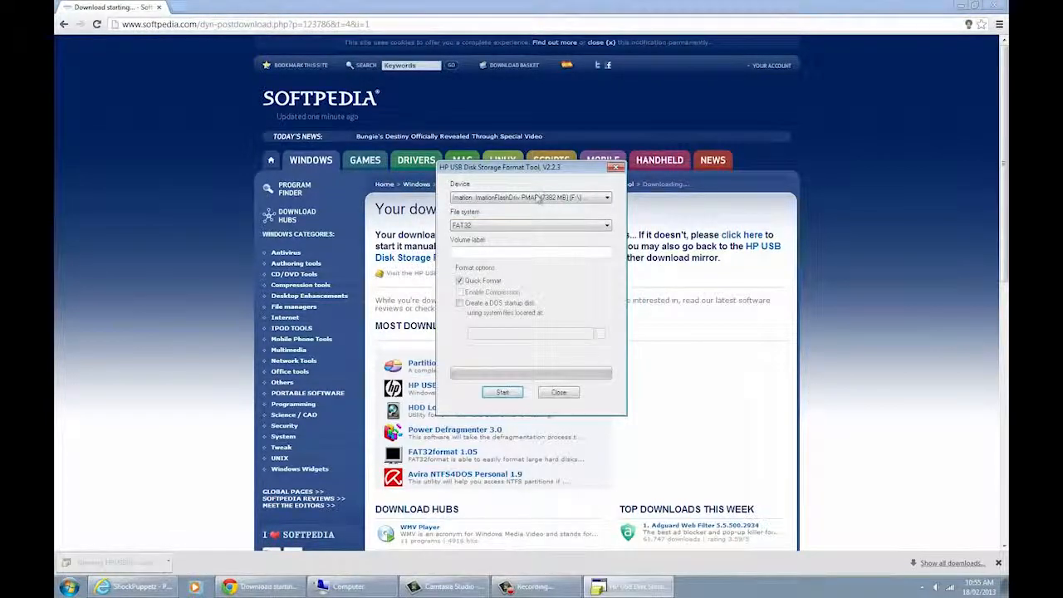
Step: Move the HP format tool aside and choose the Imation flash drive (F:) as the device to format
drag(507, 172, 333, 70)
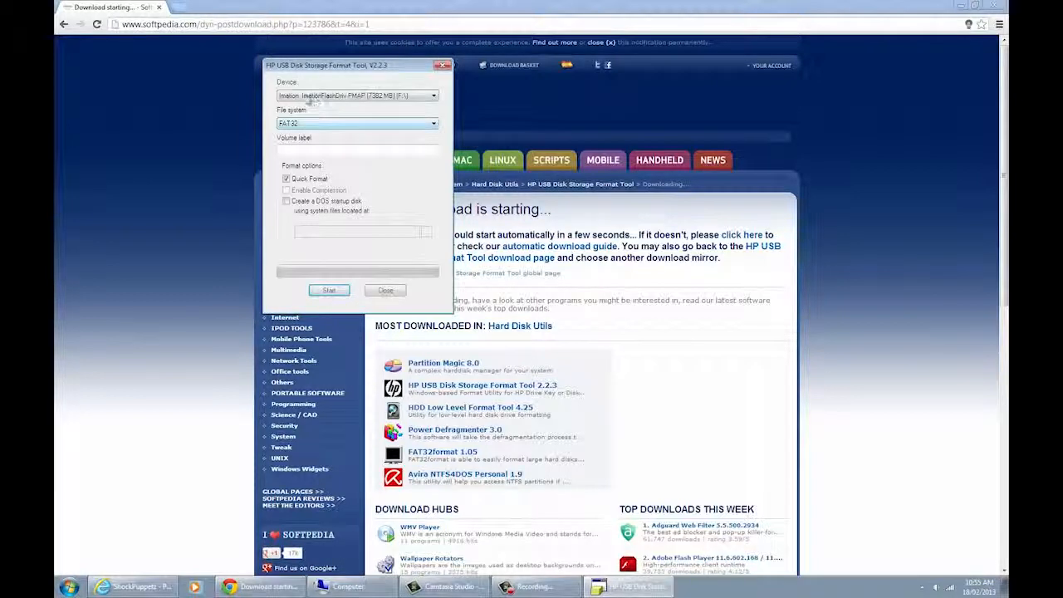
click(312, 96)
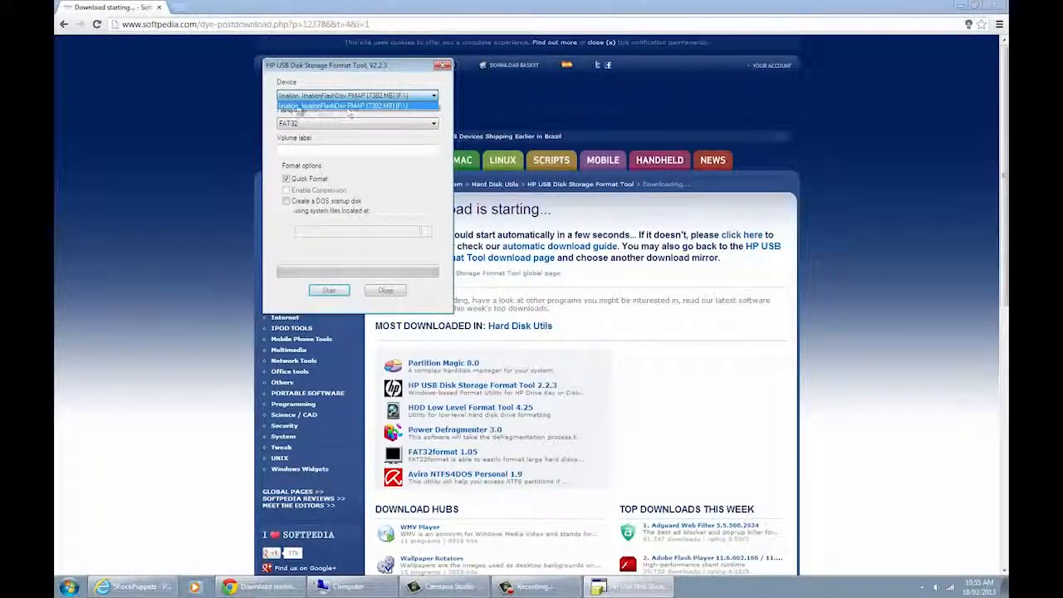
click(383, 101)
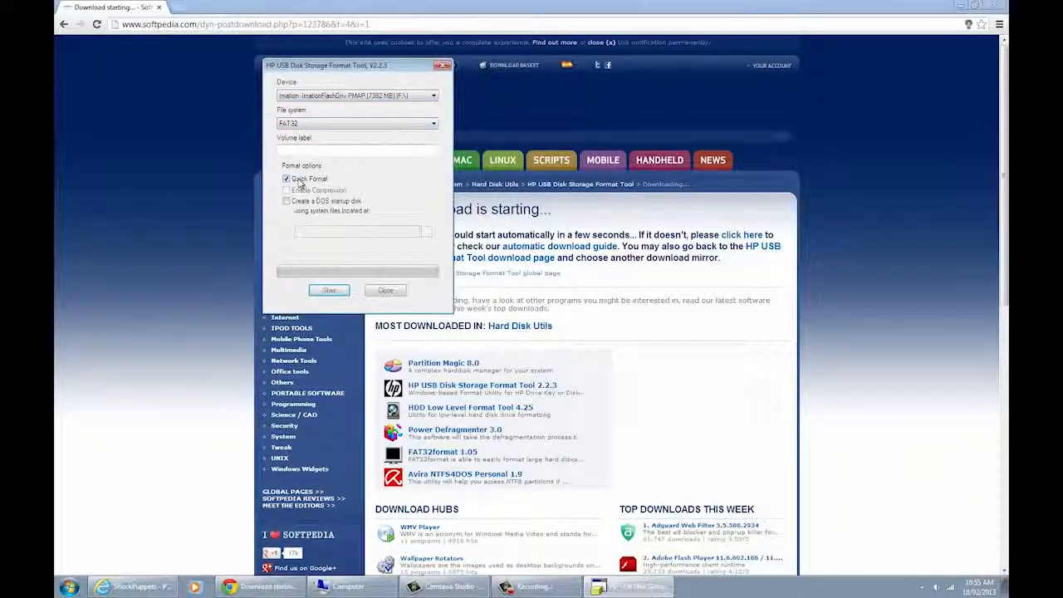
Step: Run the FAT32 quick format on the Imation drive, accept the data-loss warning, and open Removable Disk (F:) from the Computer window
click(330, 290)
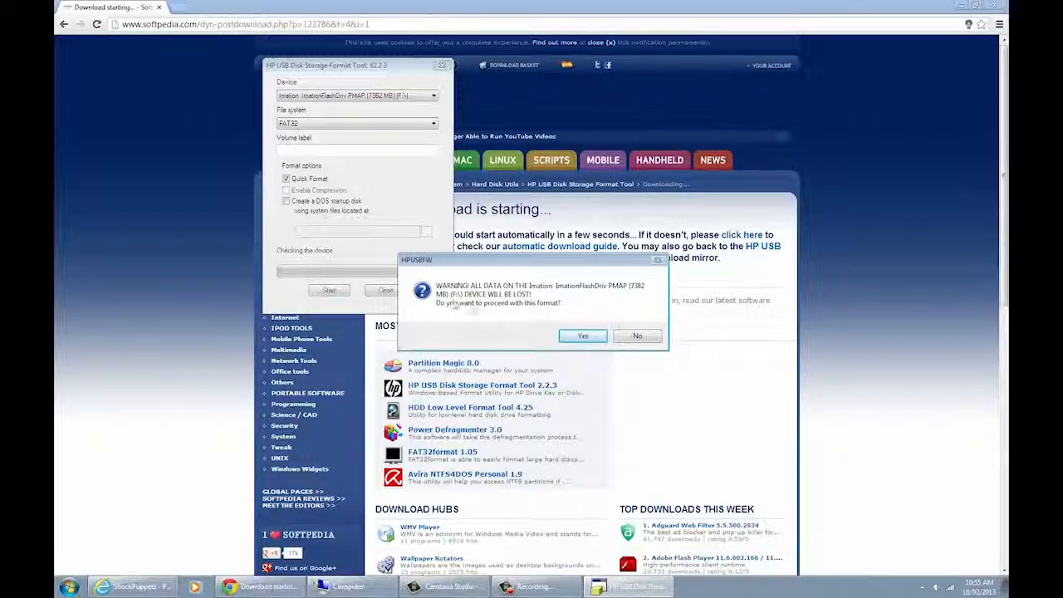
click(593, 338)
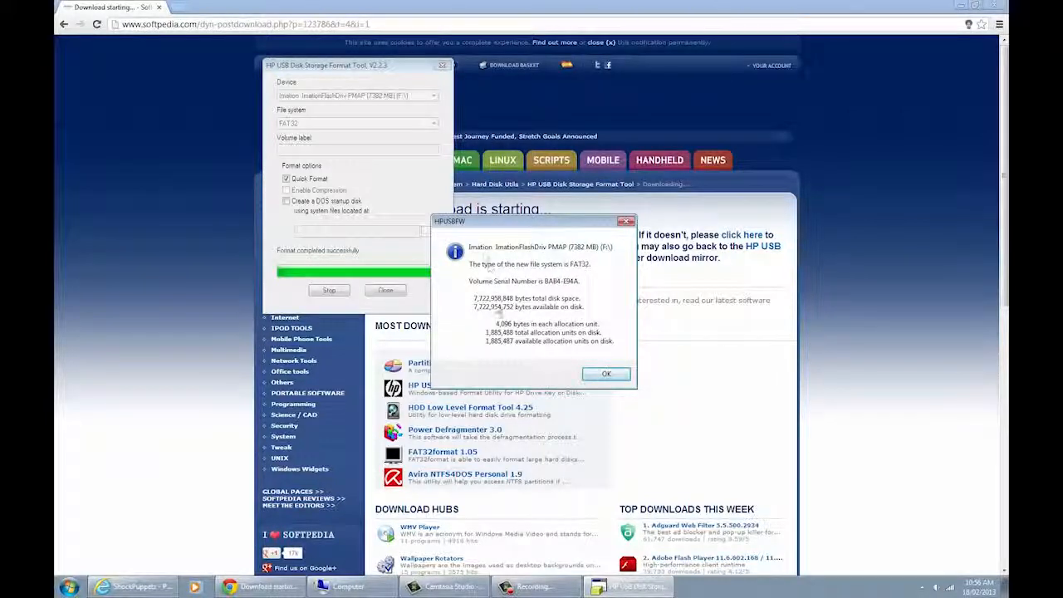
click(607, 374)
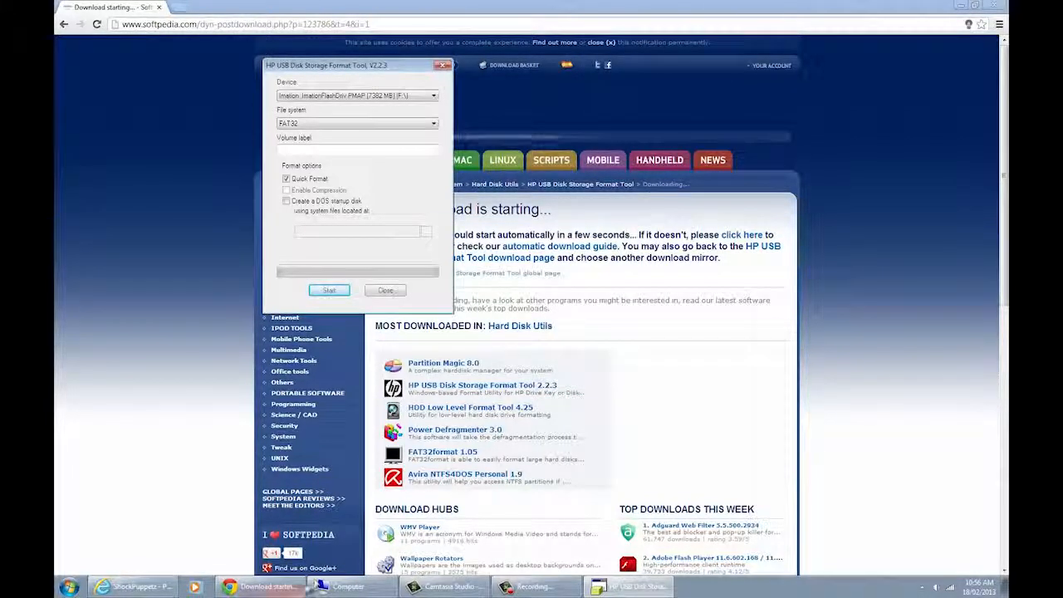
click(341, 586)
double_click(497, 151)
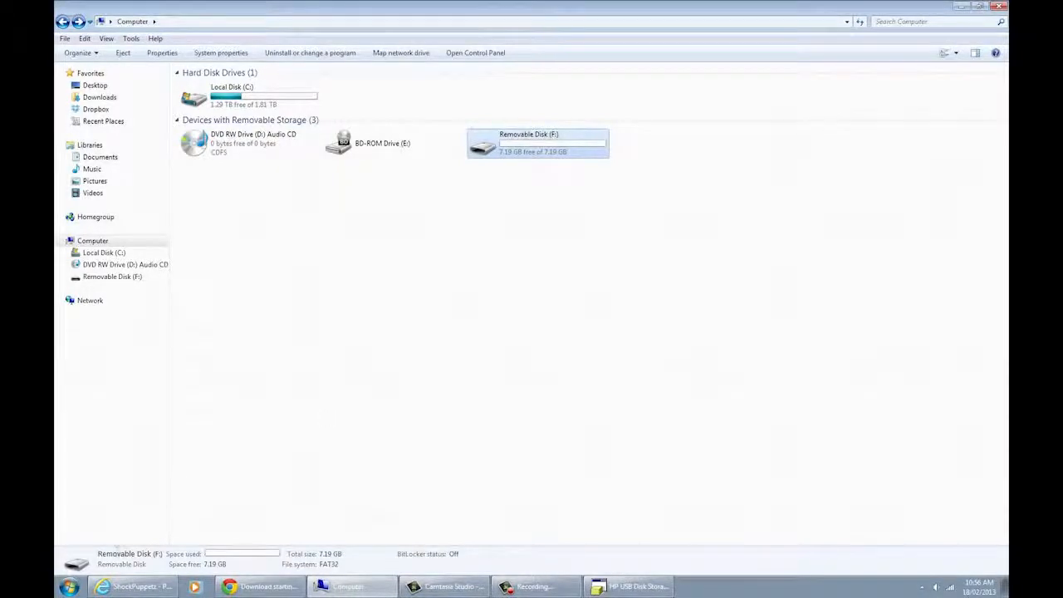
Step: Open Device Manager from the Hardware and Sound category of Control Panel
click(70, 586)
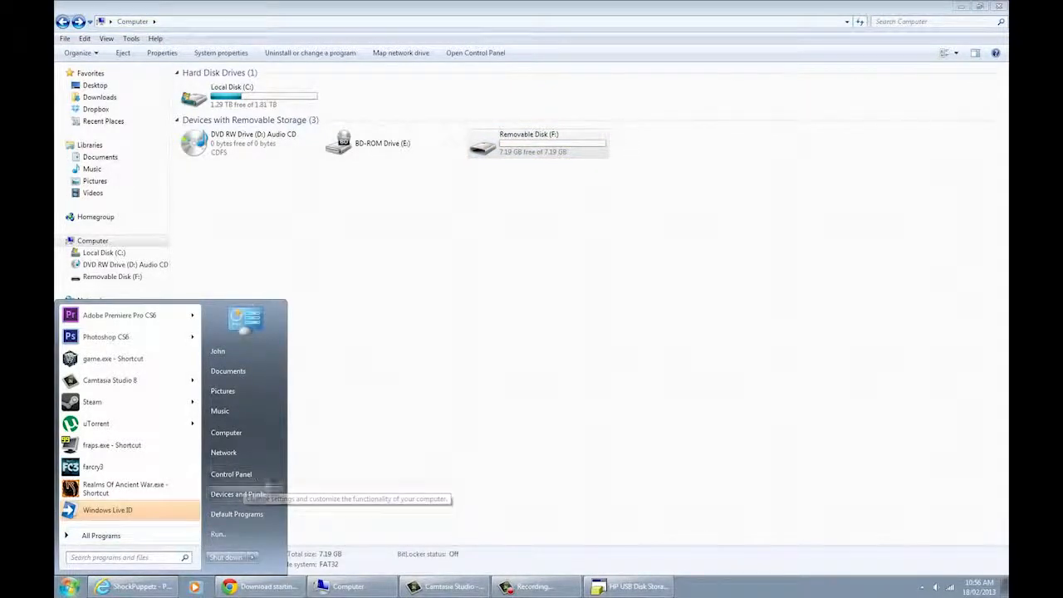
click(257, 477)
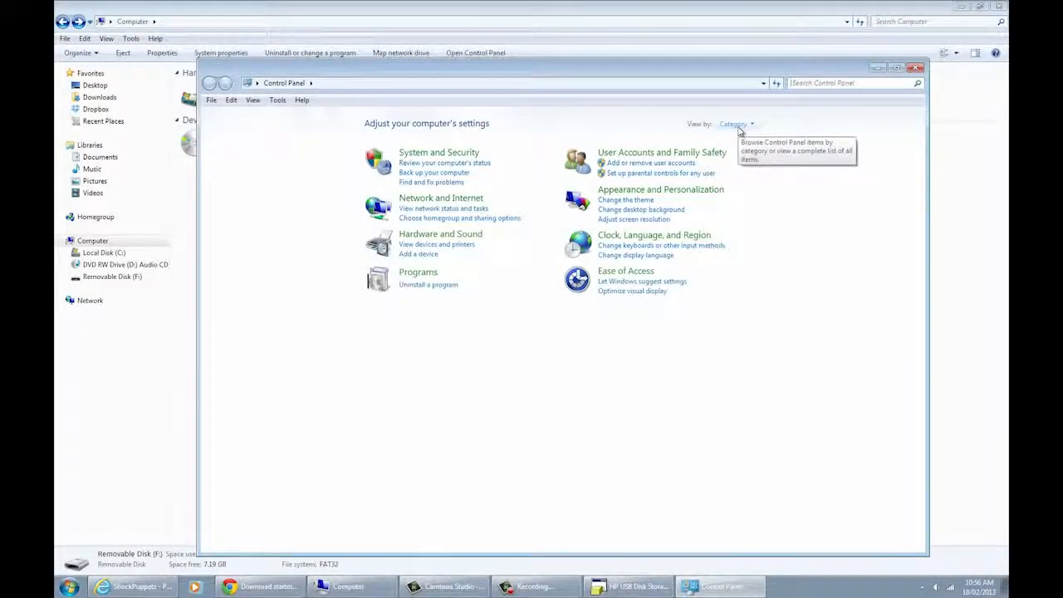
click(407, 235)
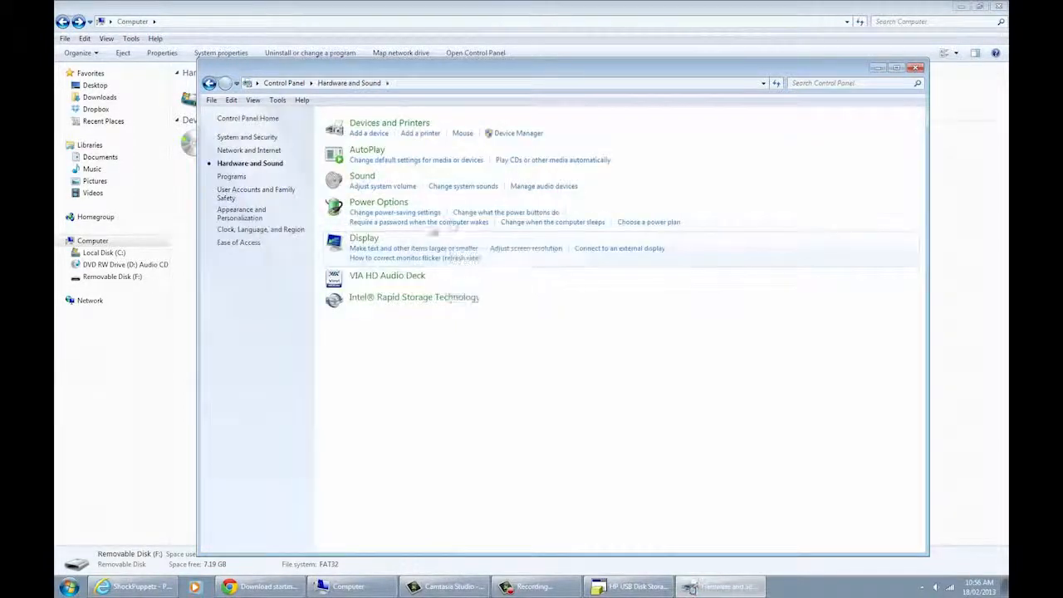
click(519, 134)
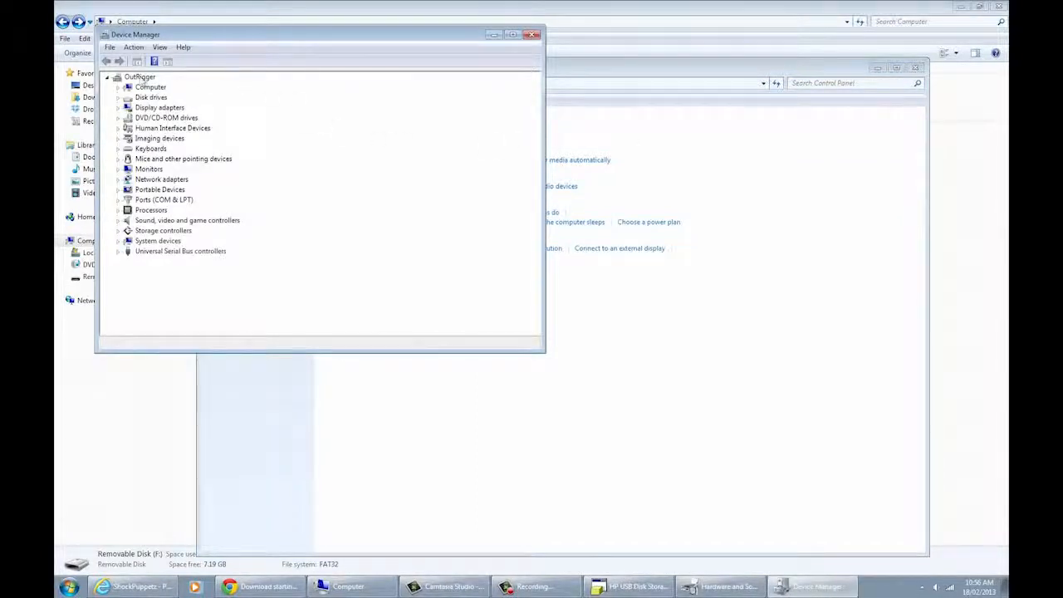
Step: Return to the Control Panel home, show its items as Large icons, and bring Device Manager forward over it
click(621, 410)
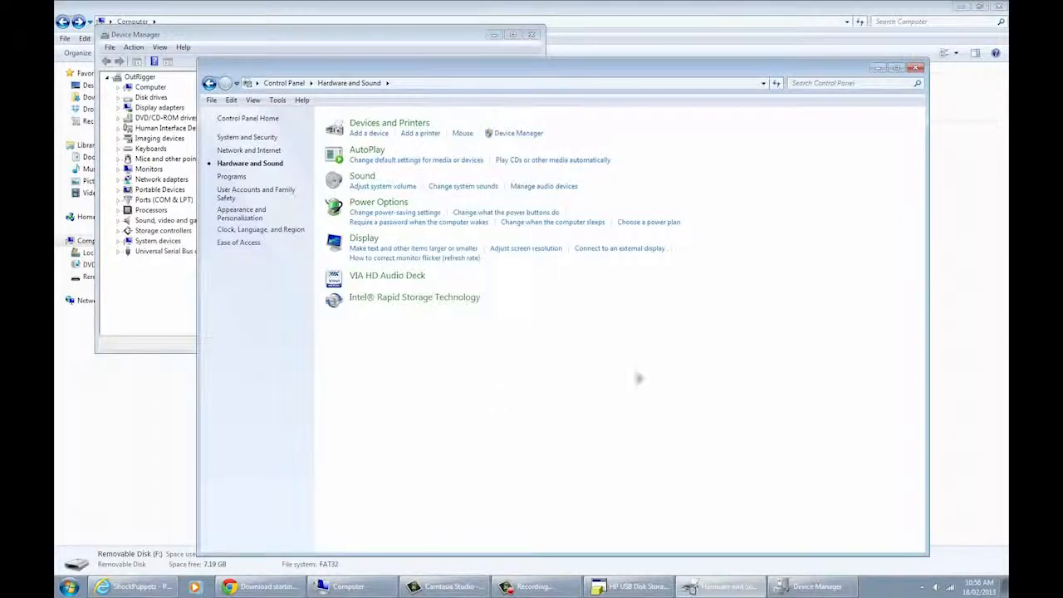
key(alt+Left)
click(737, 124)
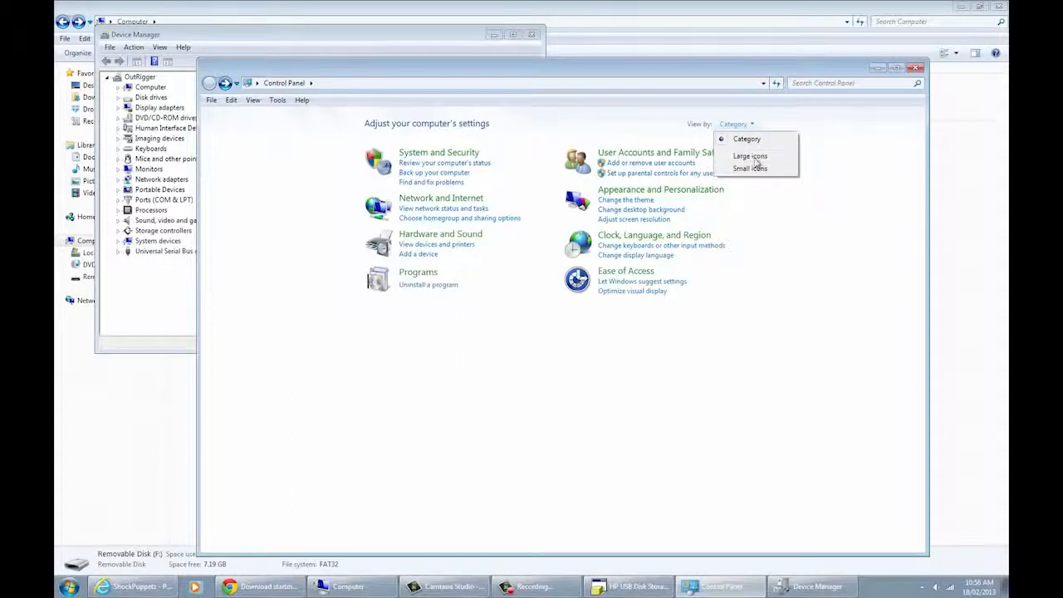
click(750, 156)
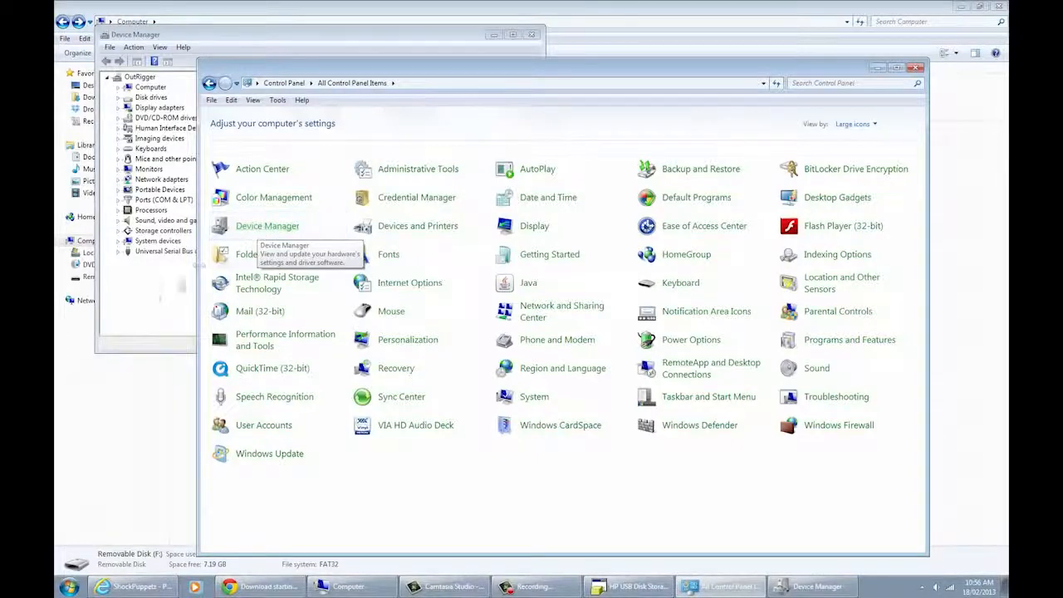
click(154, 297)
drag(326, 40, 513, 114)
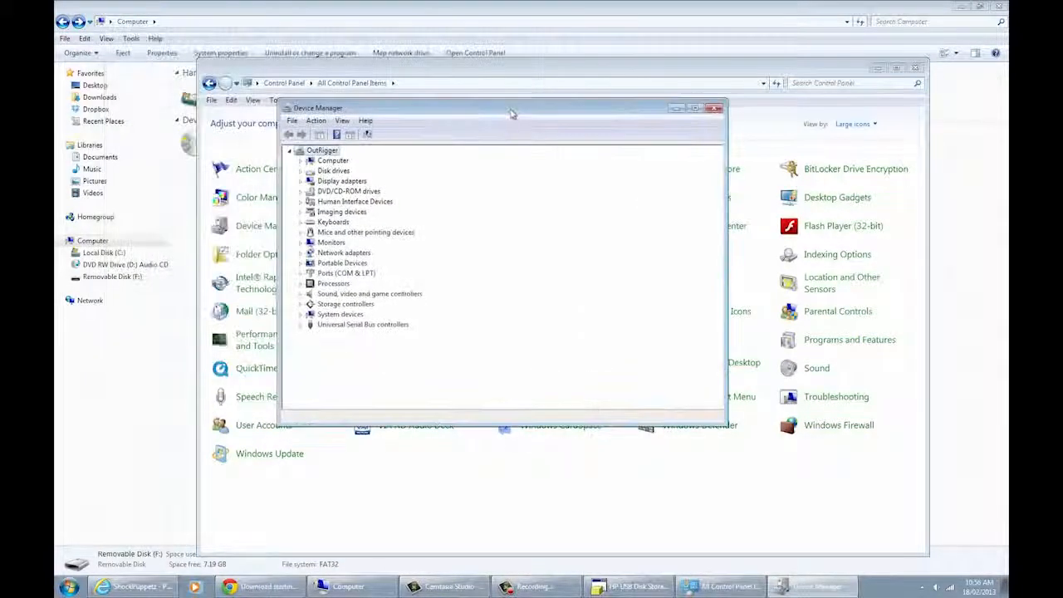
Step: Uninstall the Imation ImationFlashDriv USB Device from the Disk drives category of Device Manager and accept the uninstall warning
click(302, 171)
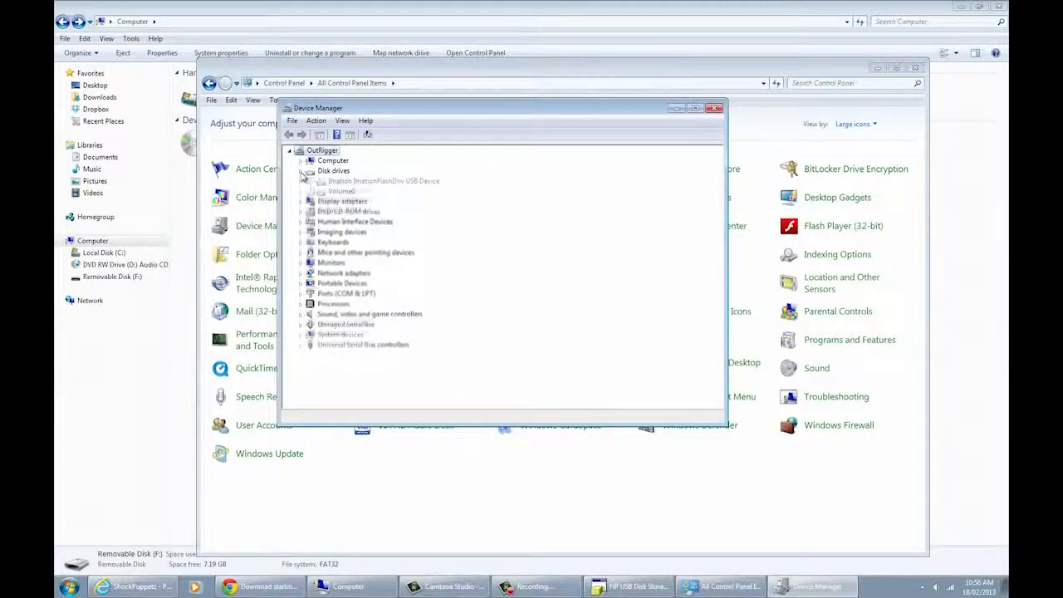
click(340, 183)
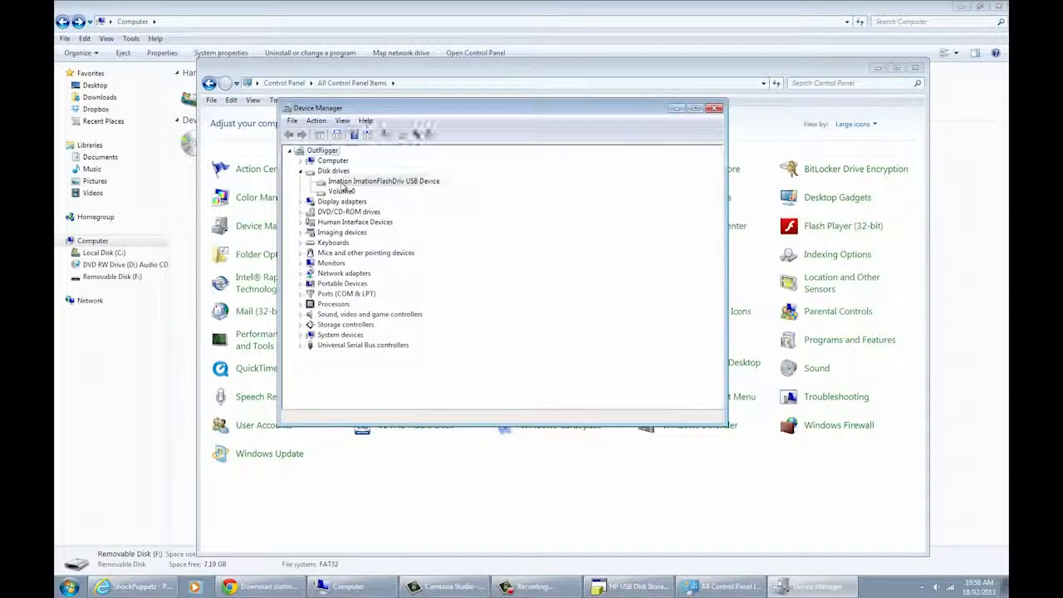
right_click(374, 187)
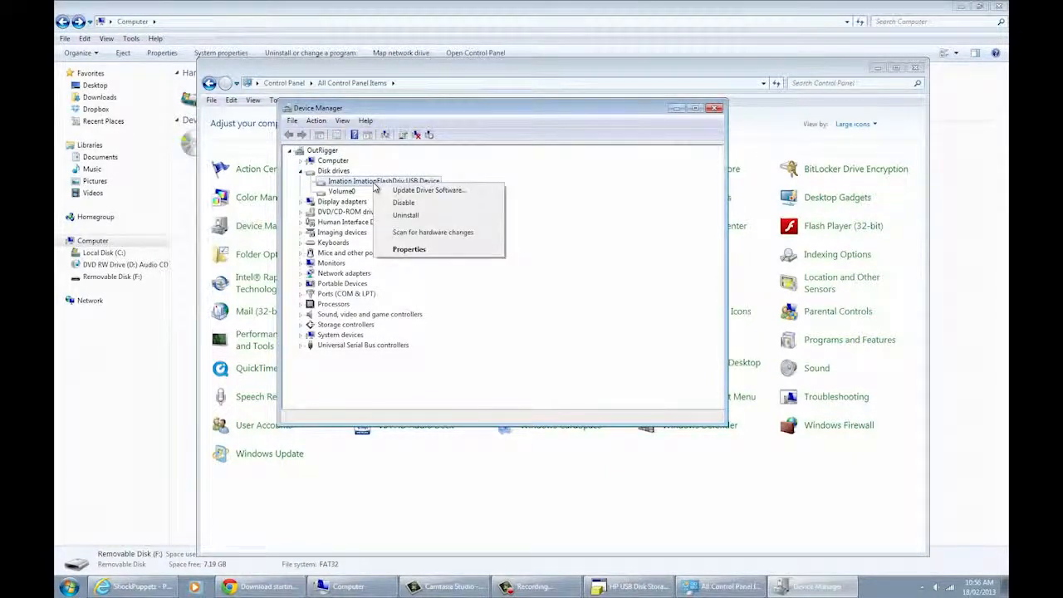
click(440, 216)
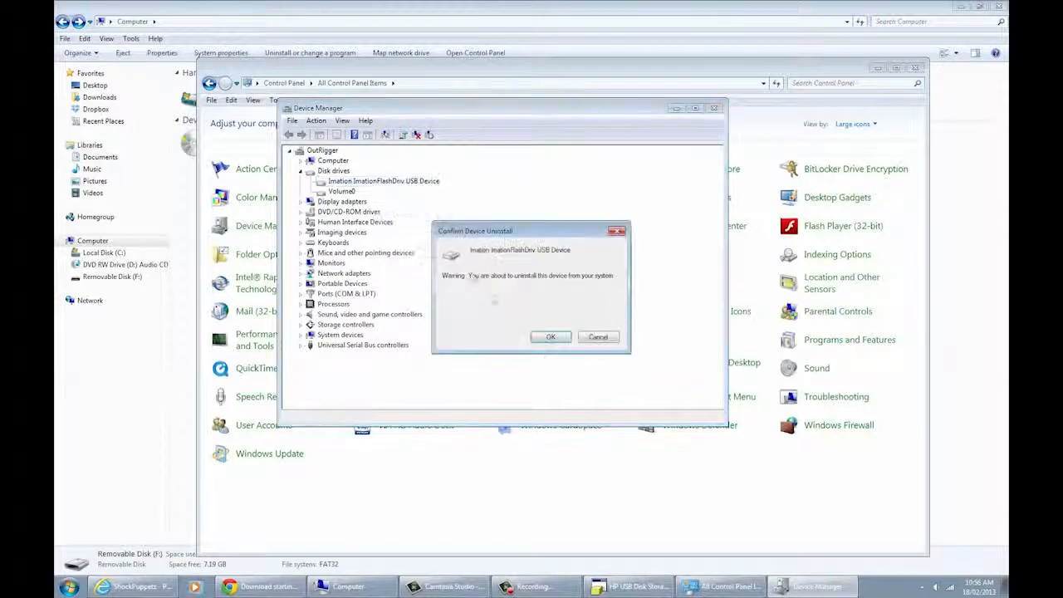
click(551, 337)
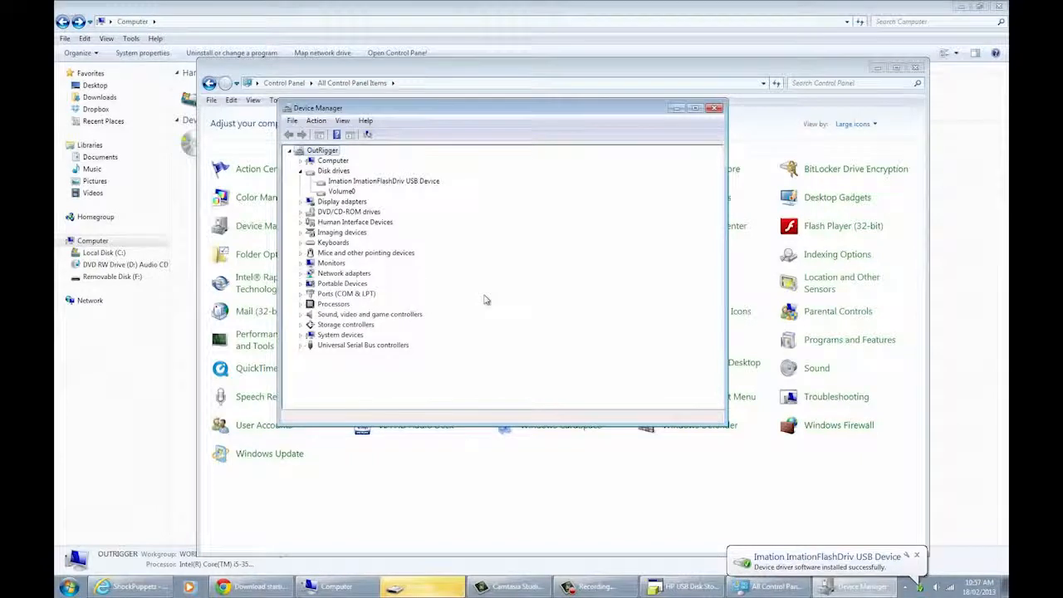
Step: Close Device Manager, the AutoPlay prompt and Control Panel, and select Removable Disk (F:) in the Computer window
click(388, 181)
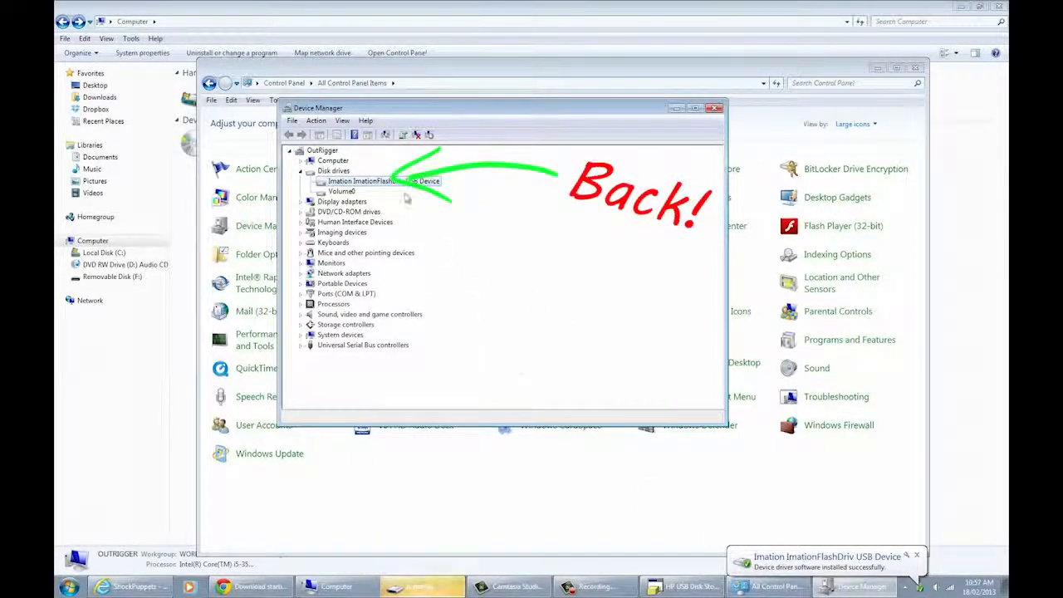
click(715, 108)
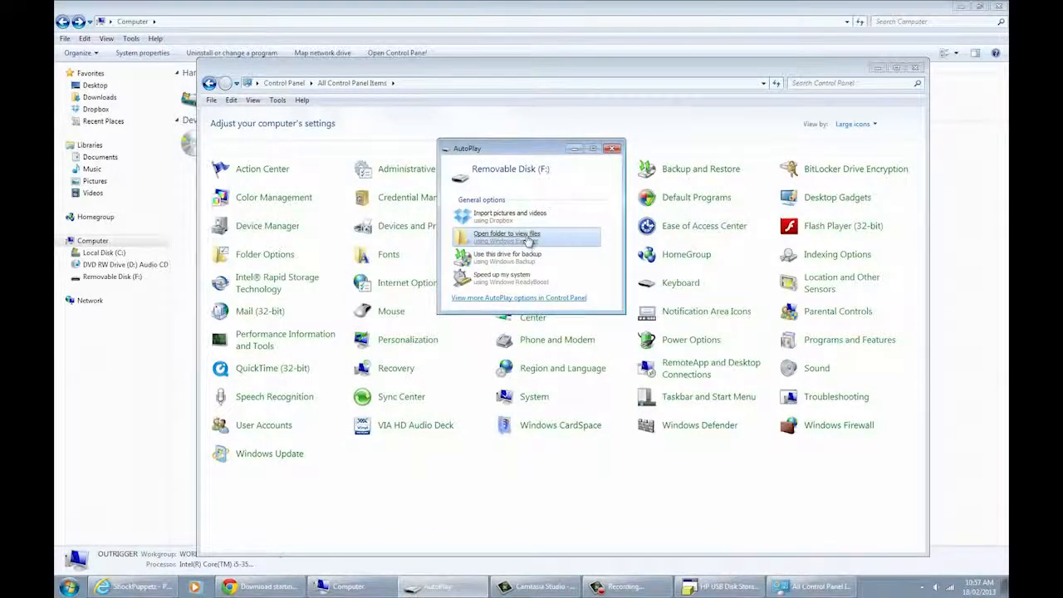
click(612, 147)
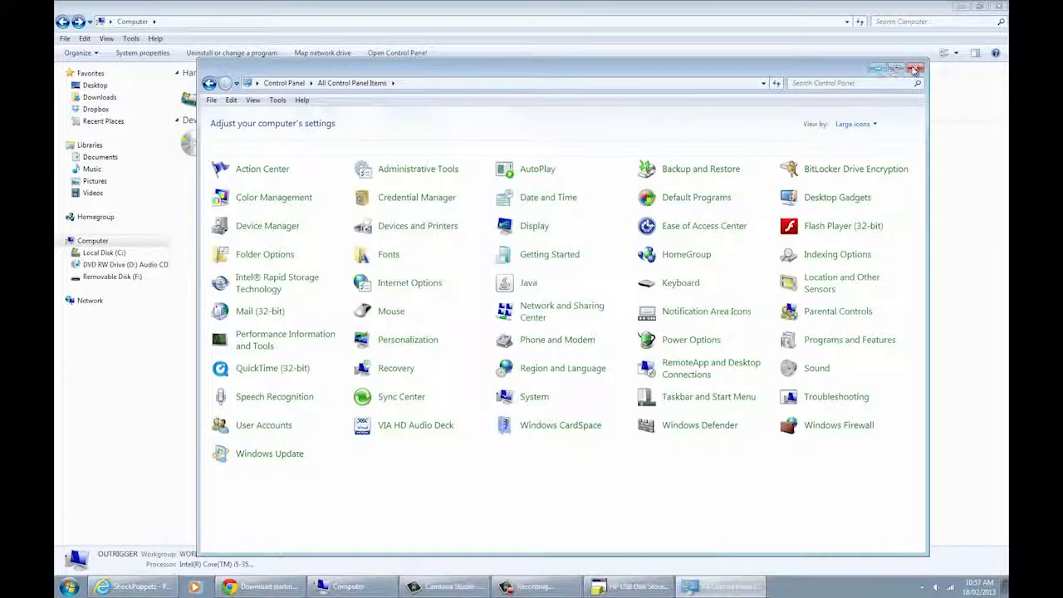
click(915, 67)
click(530, 151)
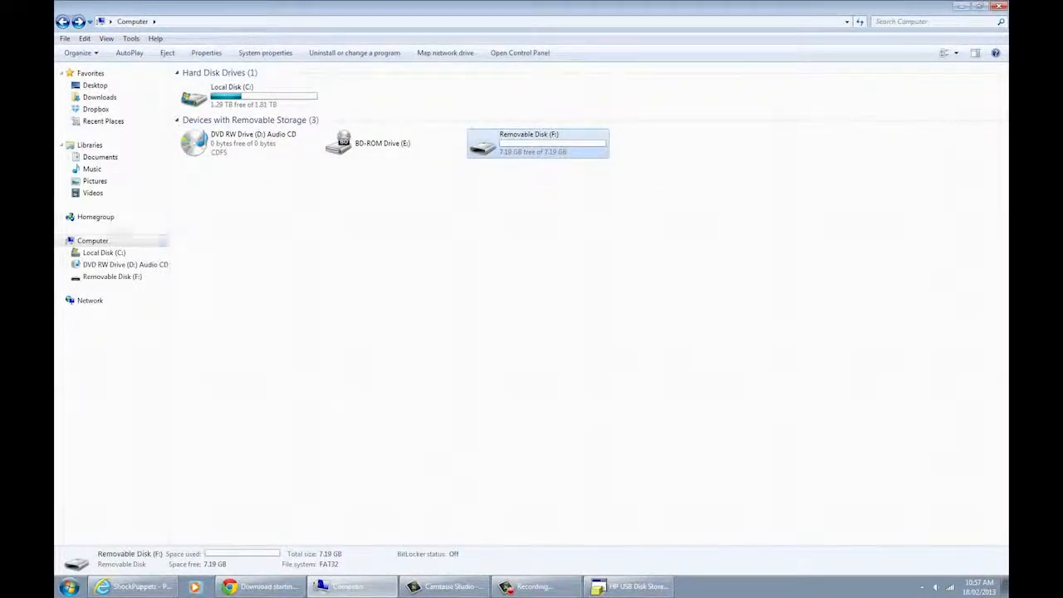
click(92, 242)
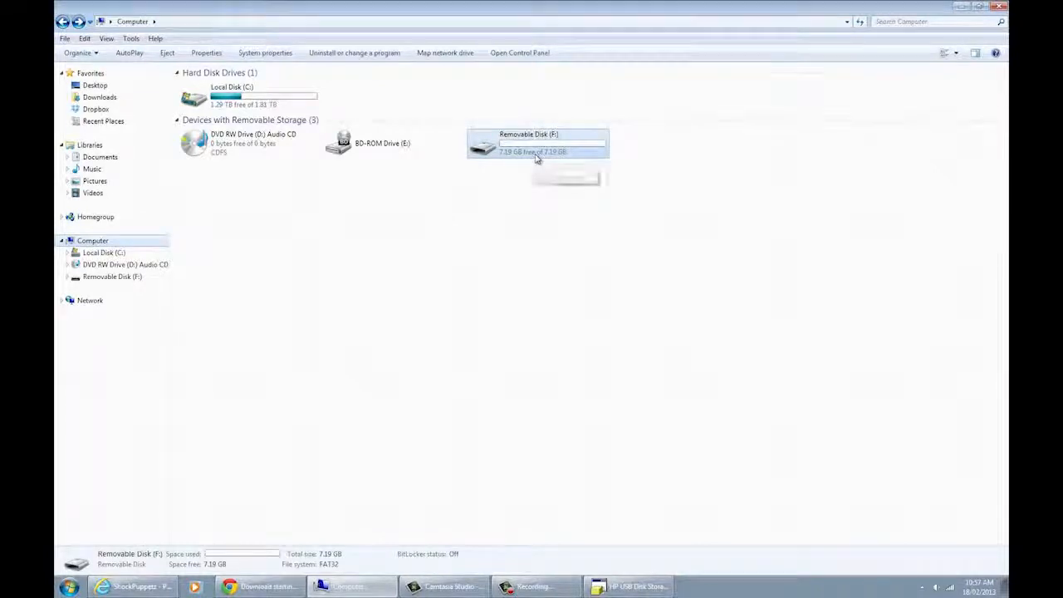